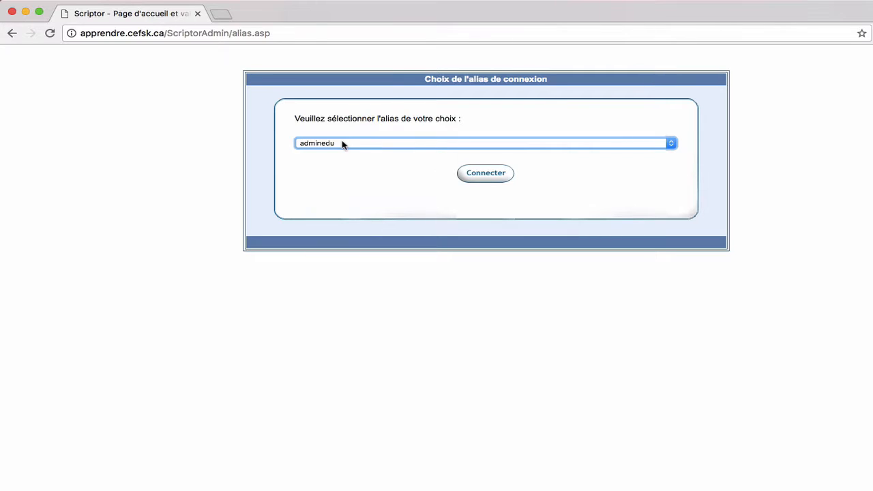
Connect with the adminedu alias and open the virtual course (Cours virtuel) creation form.
left_click(487, 176)
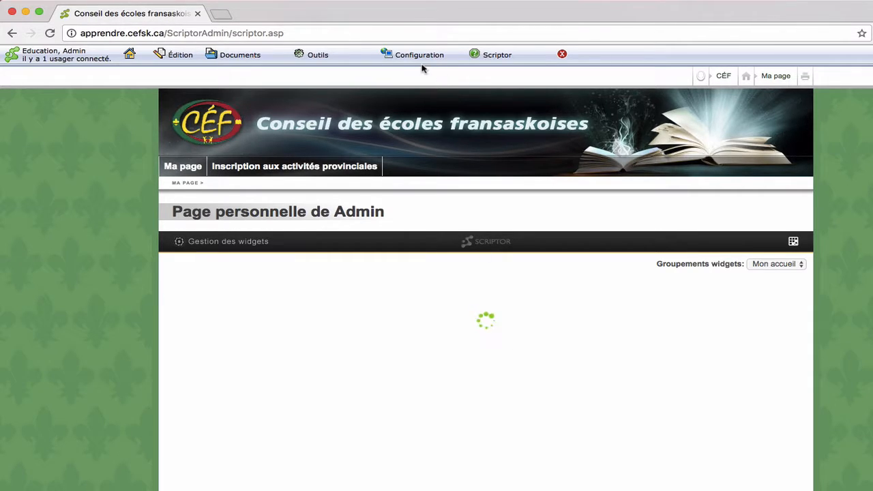
left_click(413, 57)
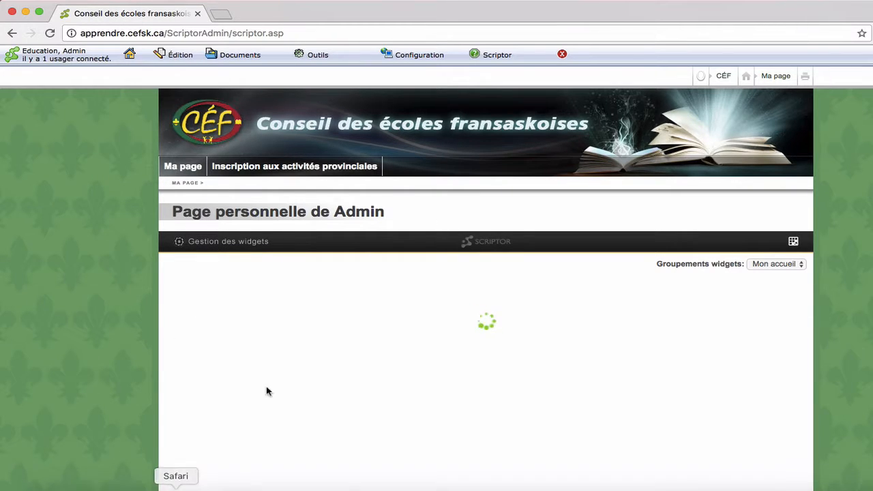
mouse_move(179, 488)
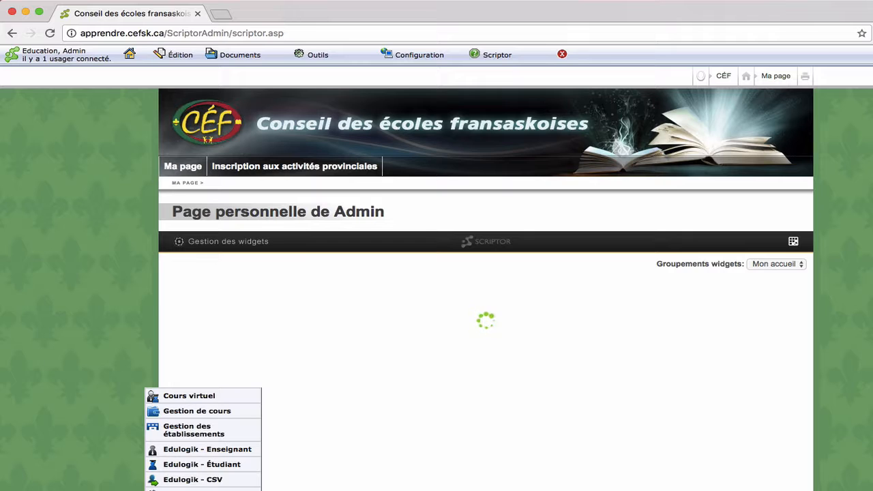
left_click(198, 398)
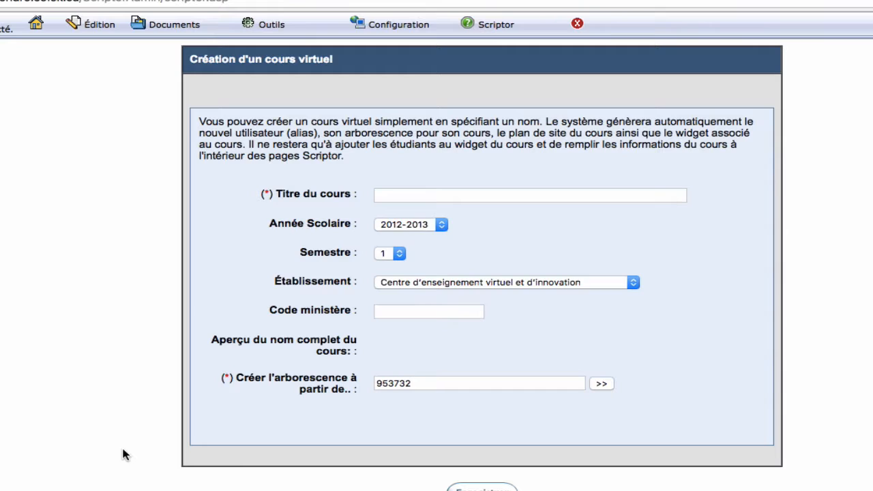
Enter Philosophie20 as the title of the new virtual course.
left_click(436, 195)
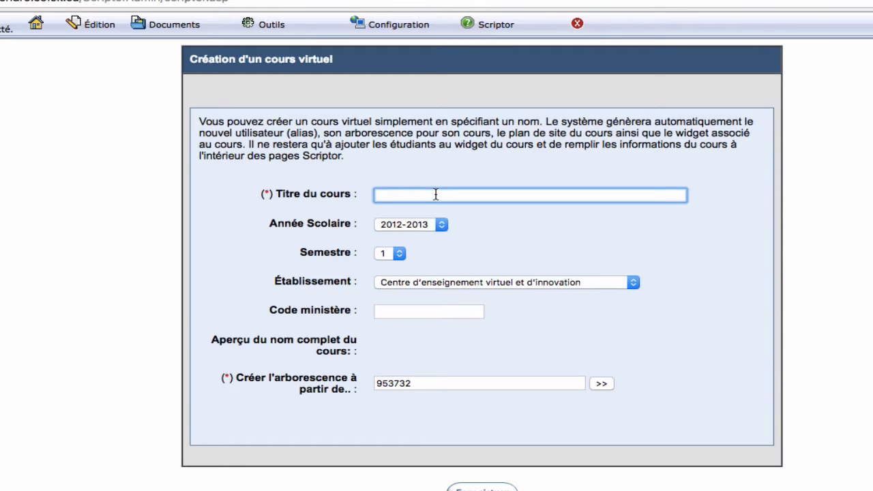
type("Philio")
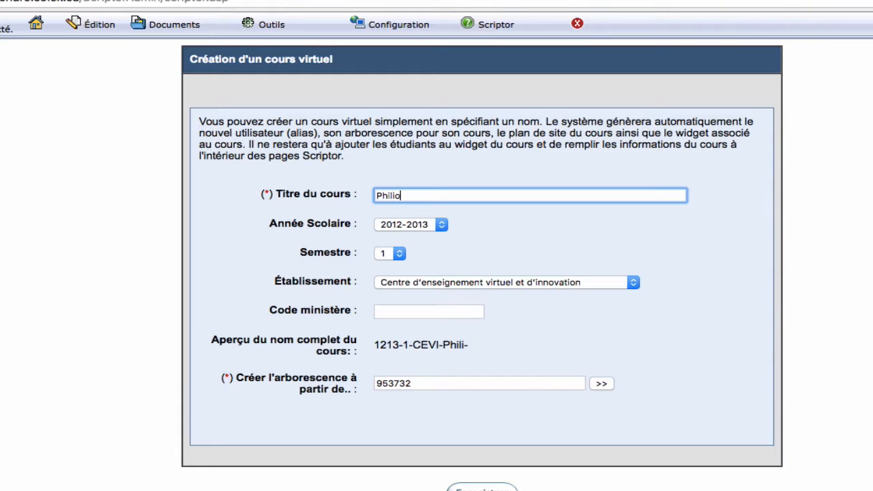
key("BackSpace")
key("BackSpace")
type("osophie")
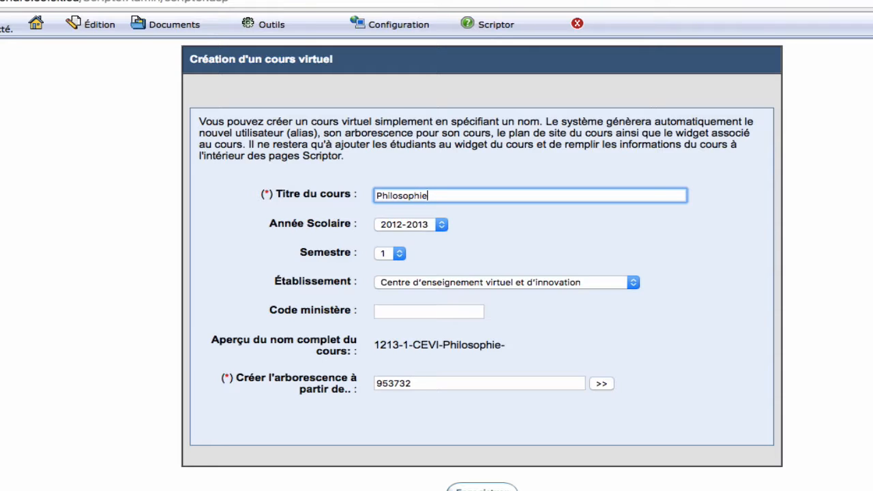
type("20")
Set the course's school year to 2017-2018 and keep semester 1.
left_click(440, 225)
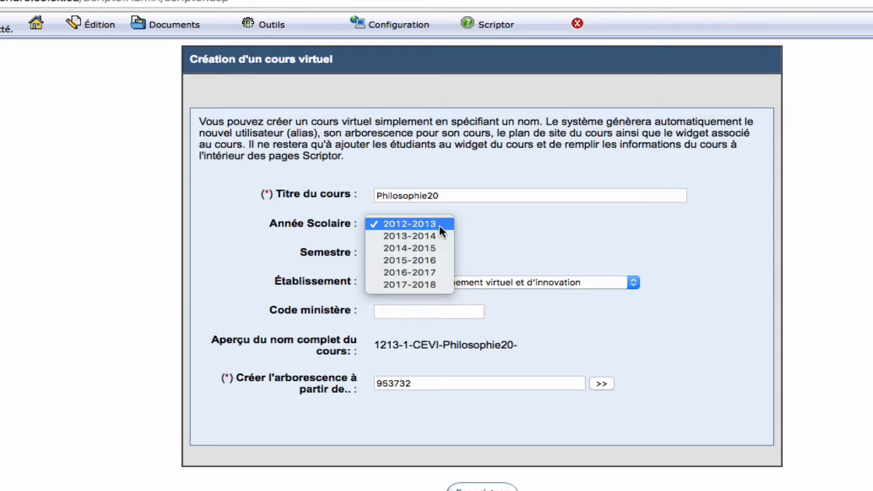
left_click(428, 285)
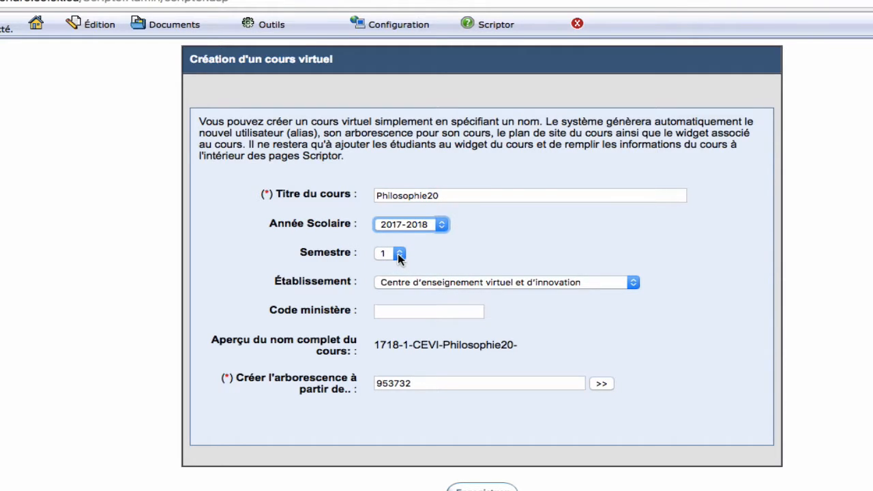
left_click(400, 255)
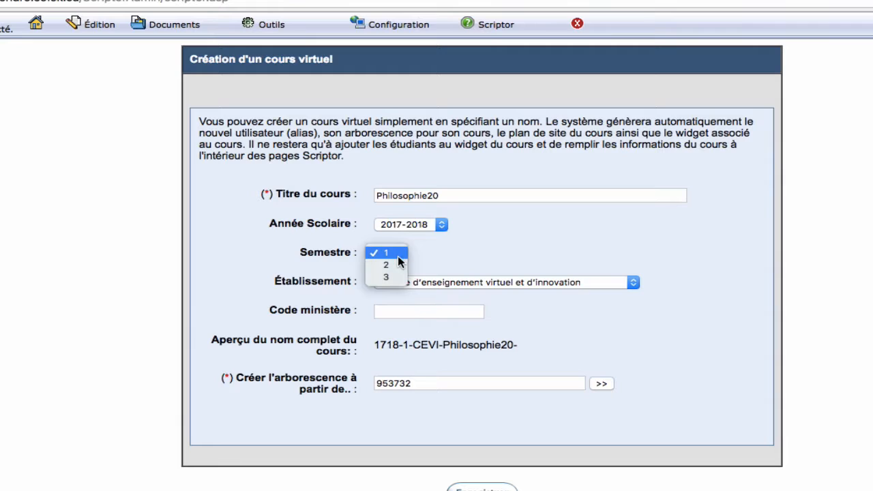
left_click(439, 266)
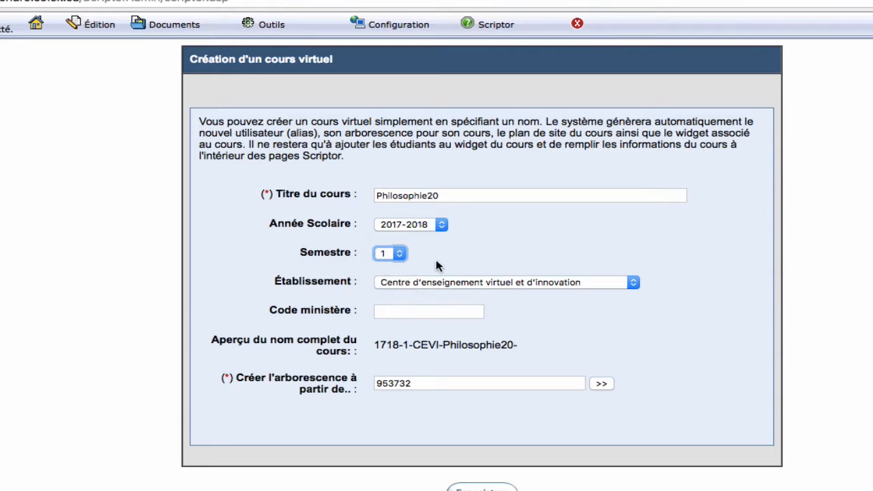
Enter 12345 as the ministry code and review the preview of the full course name.
left_click(415, 312)
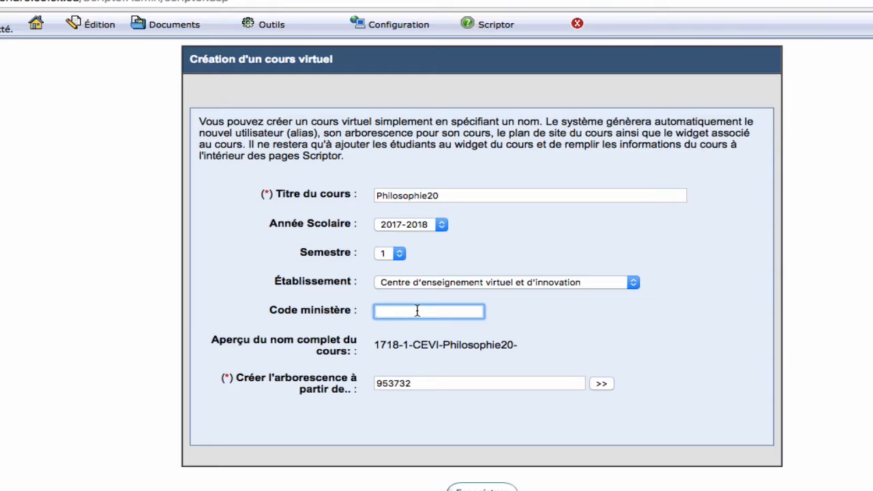
type("12345")
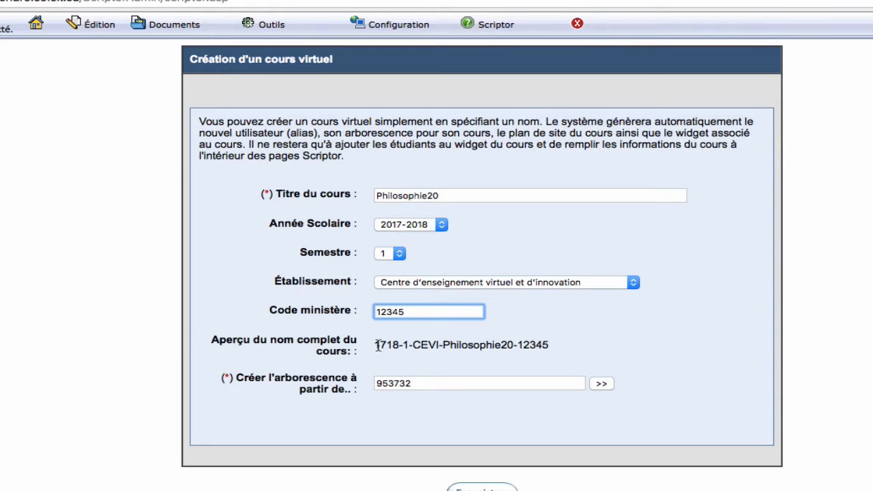
left_click_drag(377, 344, 551, 344)
left_click(476, 344)
left_click(539, 345)
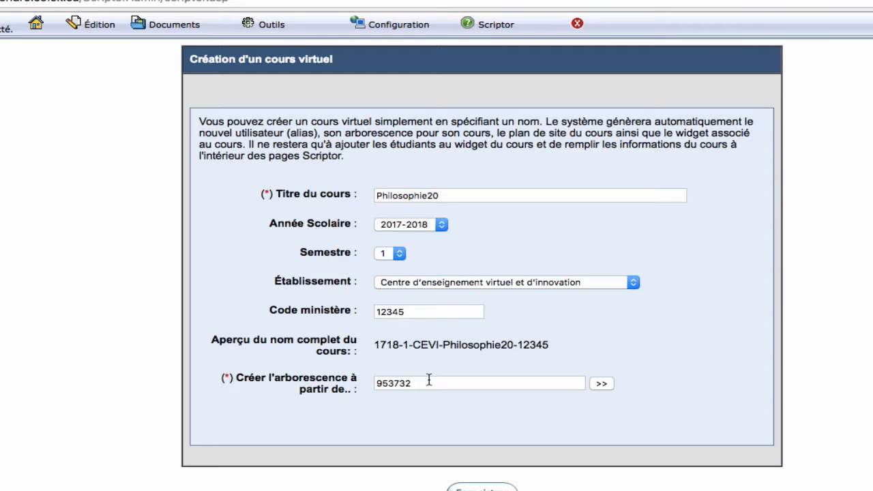
Start choosing another page tree as the course's source and search the user directory by pseudonym for existing course aliases.
left_click(601, 385)
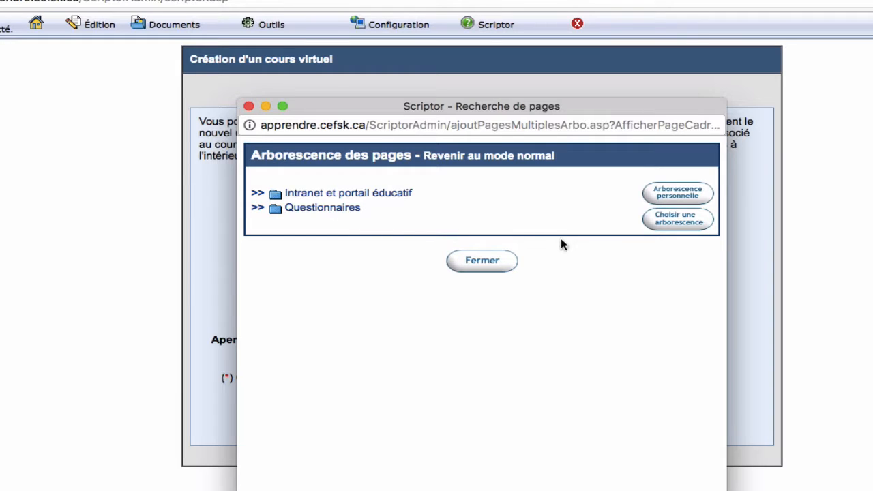
left_click(684, 224)
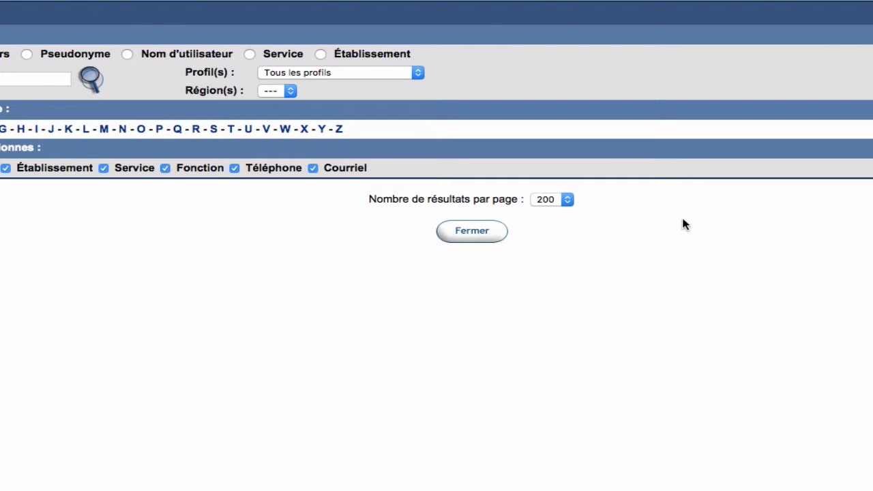
left_click(22, 77)
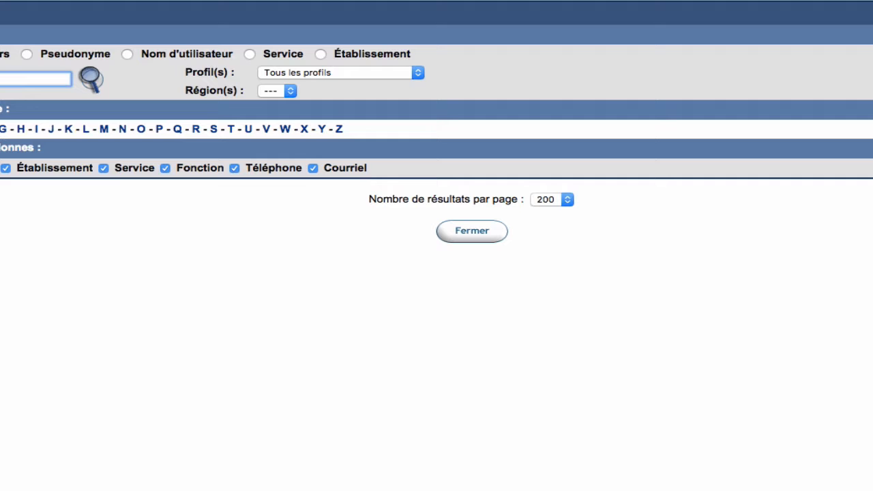
key("Return")
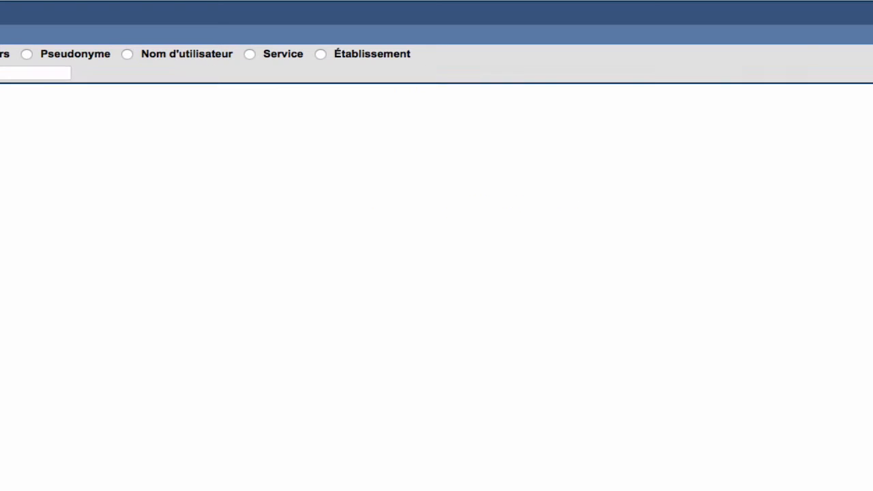
scroll(437, 246, "up", 5)
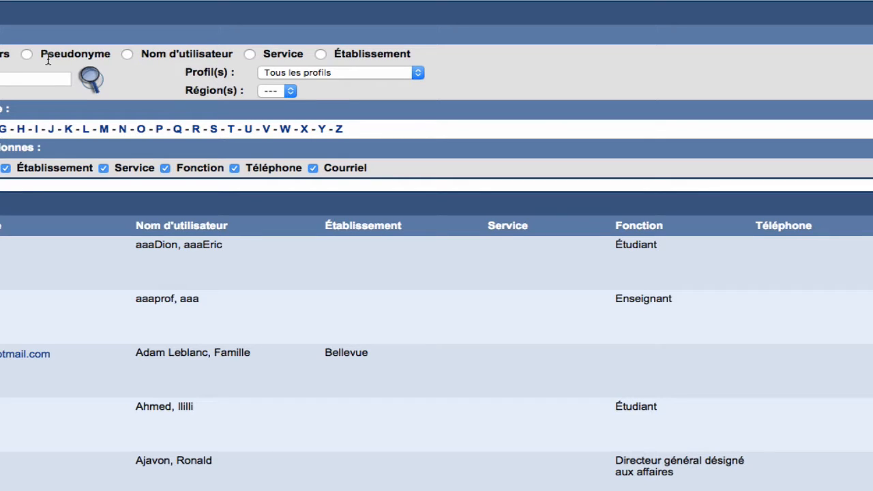
left_click(26, 54)
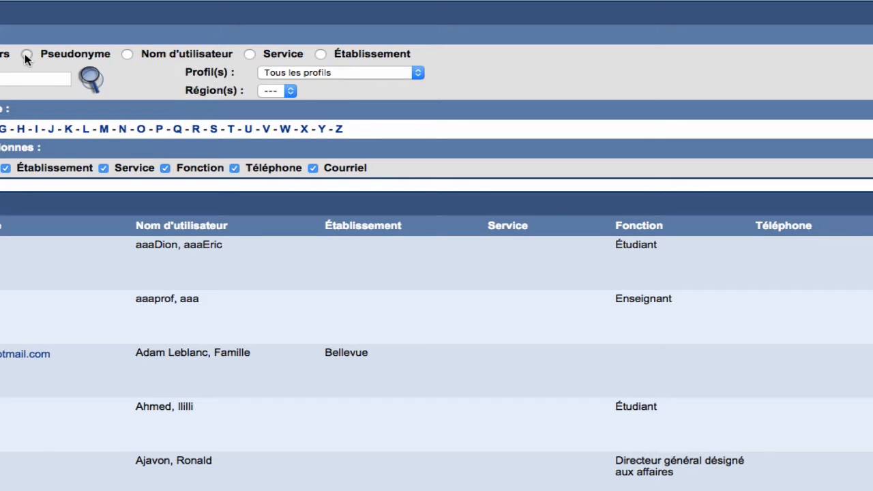
left_click(91, 80)
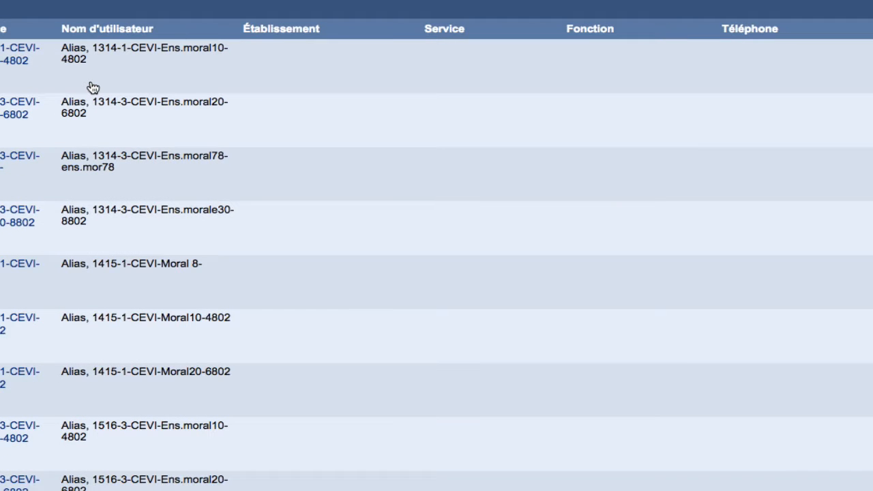
Choose the page tree of the 1516-3-CEVI-Ens.moral30-8802 alias as the source for the new course's structure.
scroll(252, 171, "down", 10)
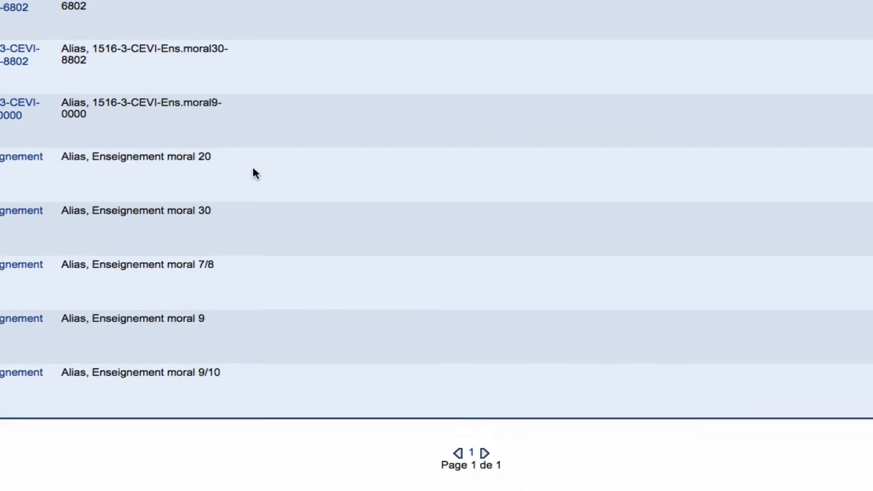
scroll(208, 245, "up", 3)
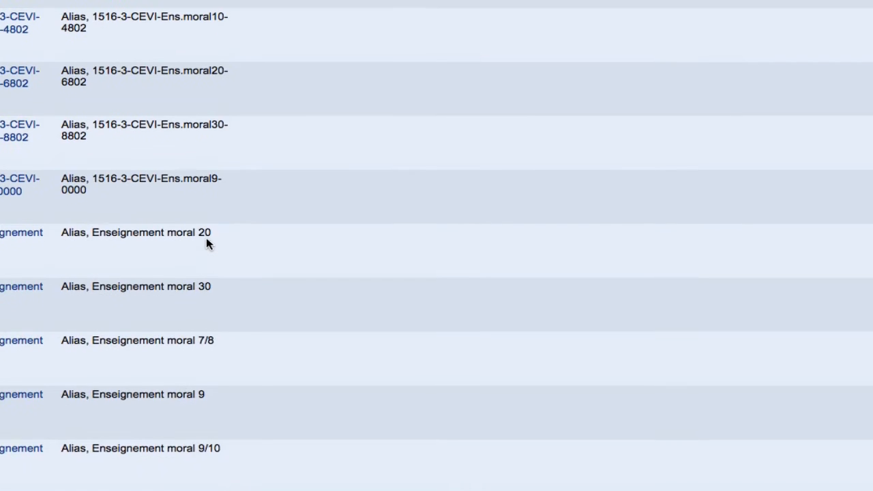
scroll(207, 239, "up", 1)
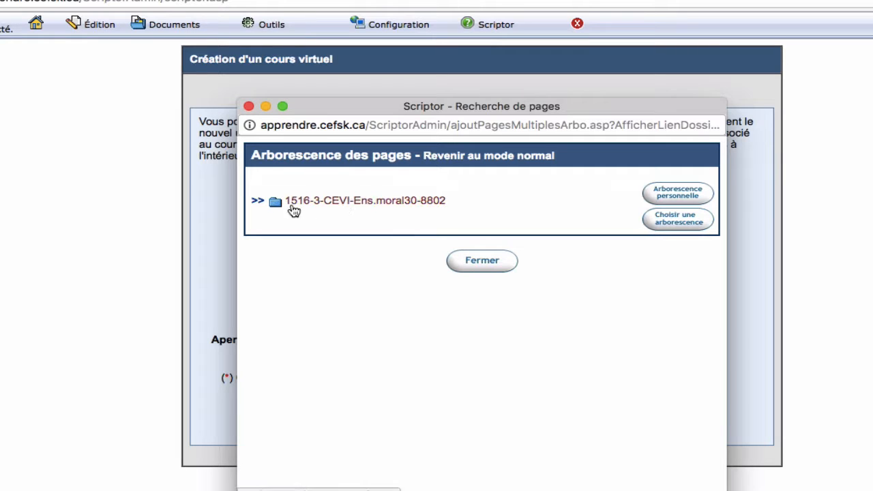
left_click(258, 204)
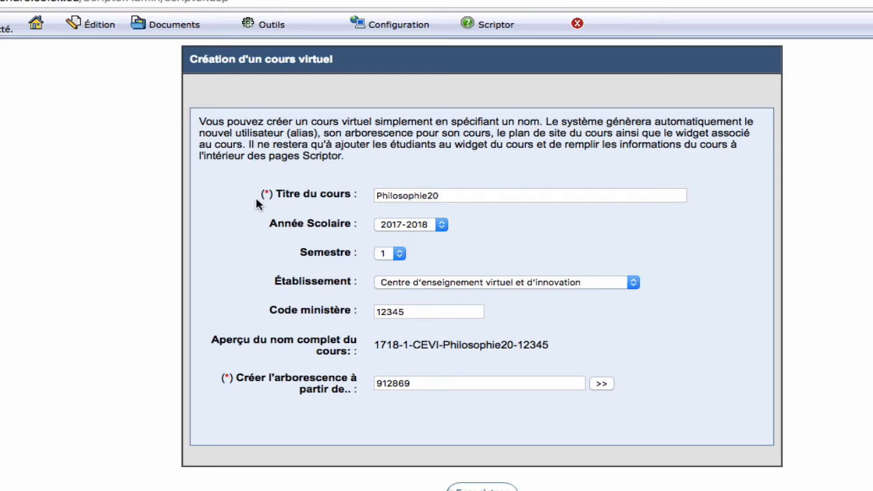
Submit the virtual course form to generate the course from the chosen source tree, and view the generation progress.
left_click(417, 384)
left_click_drag(417, 383, 353, 383)
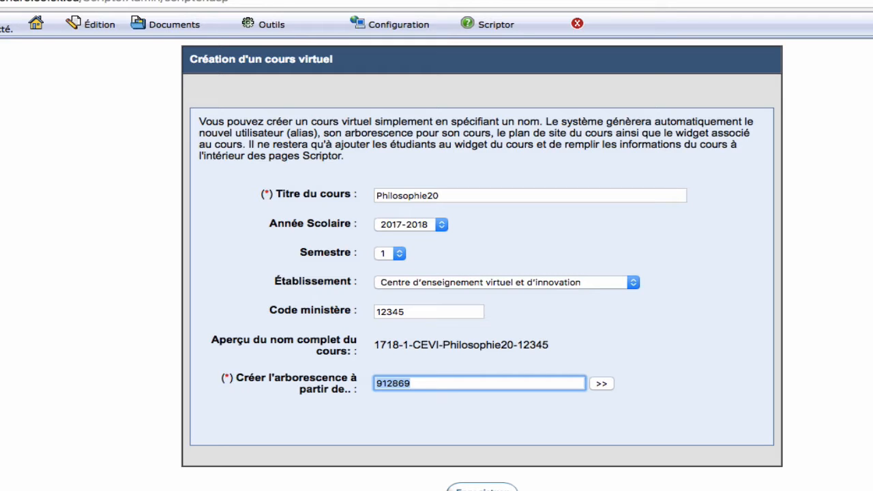
key("Return")
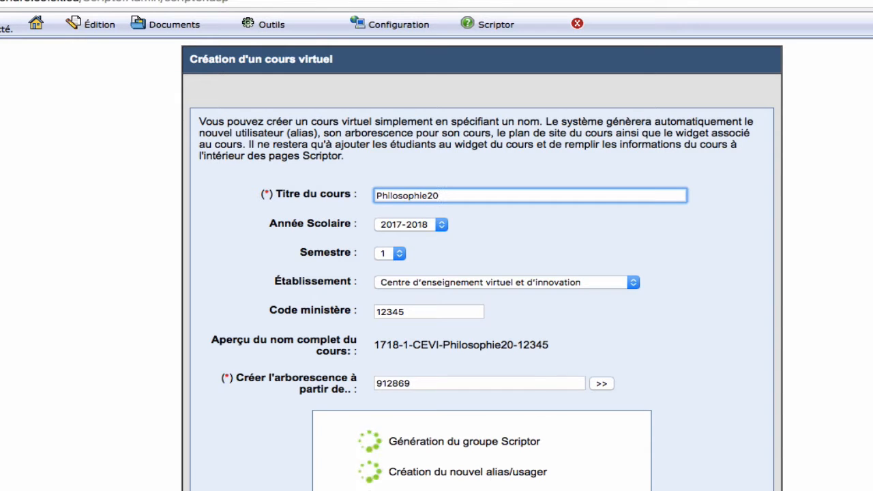
scroll(534, 377, "down", 3)
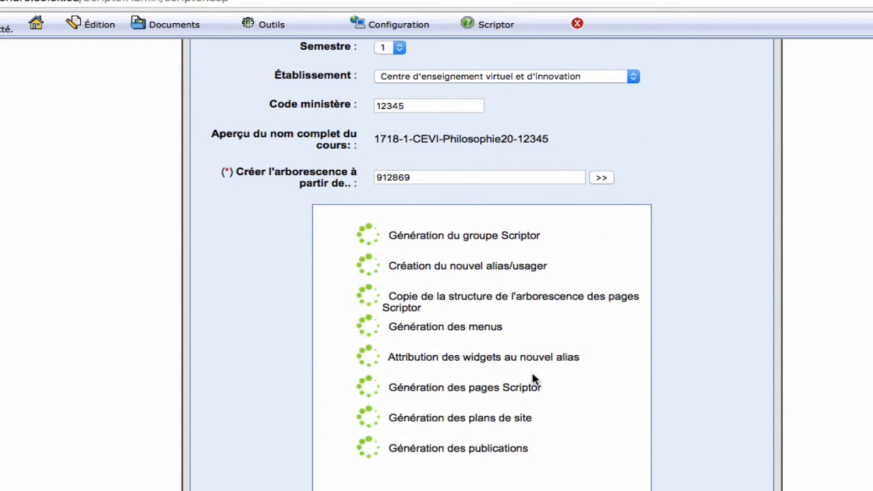